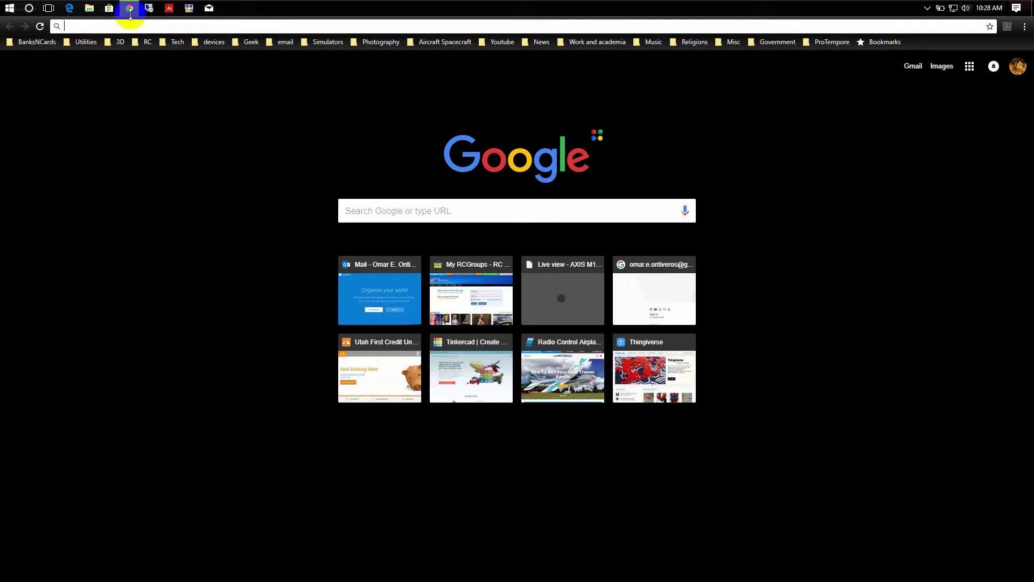
Log in to the router at routerlogin.com with the router's admin username and password
{"action": "type", "text": "routerlogin.com"}
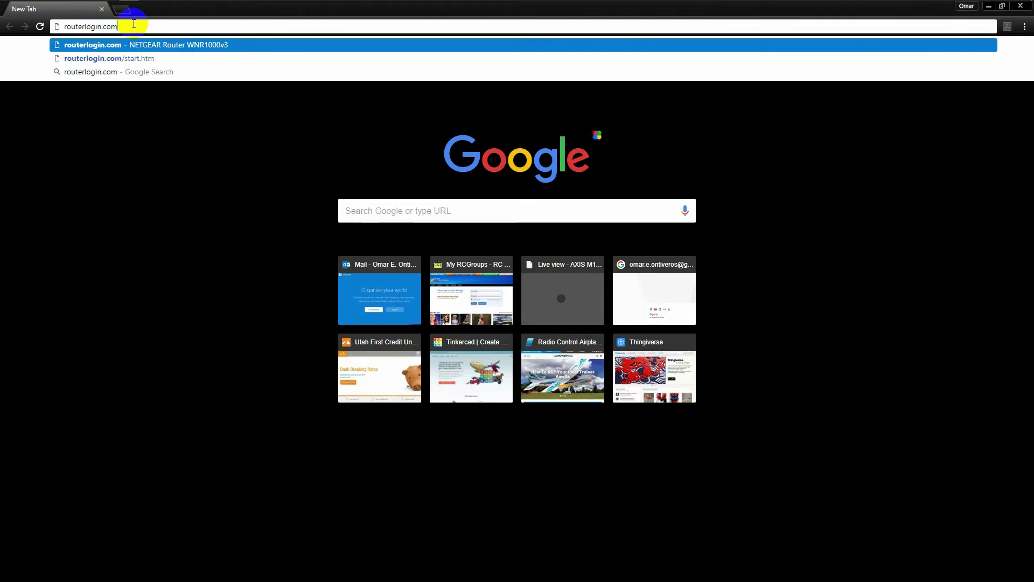
{"action": "key", "text": "Return"}
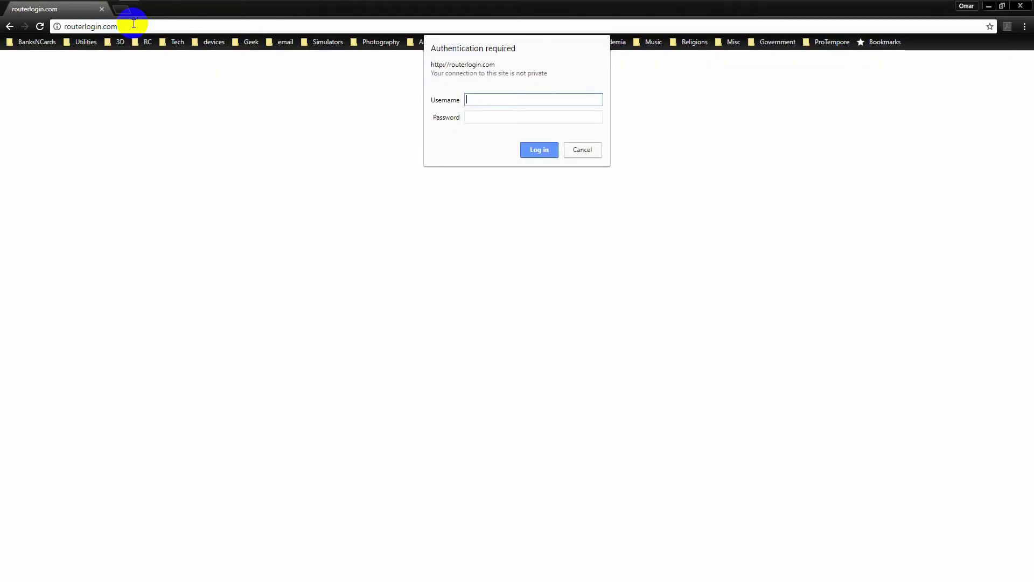
{"action": "type", "text": "admin"}
{"action": "key", "text": "Tab"}
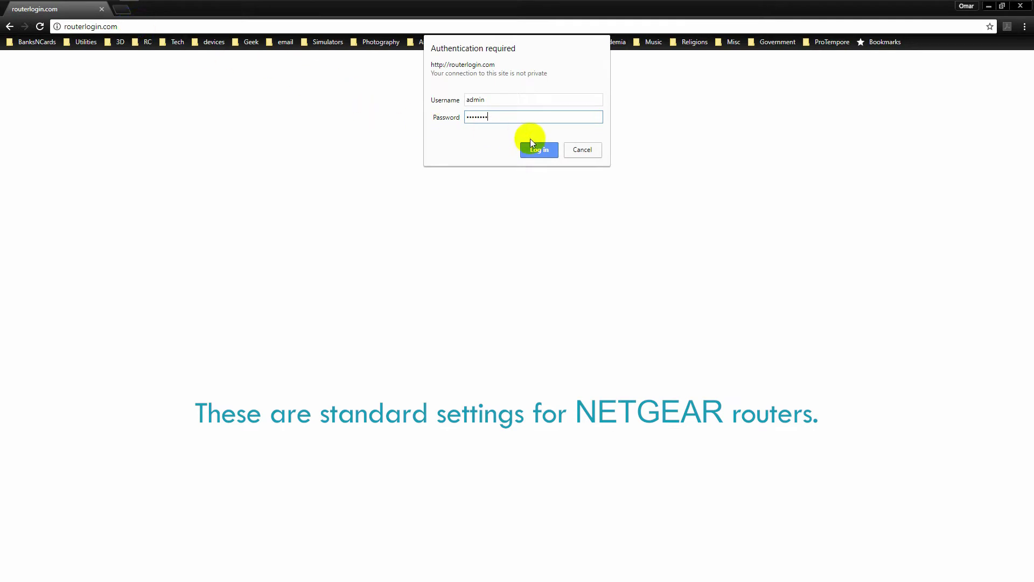
{"action": "left_click", "coordinate": [544, 150]}
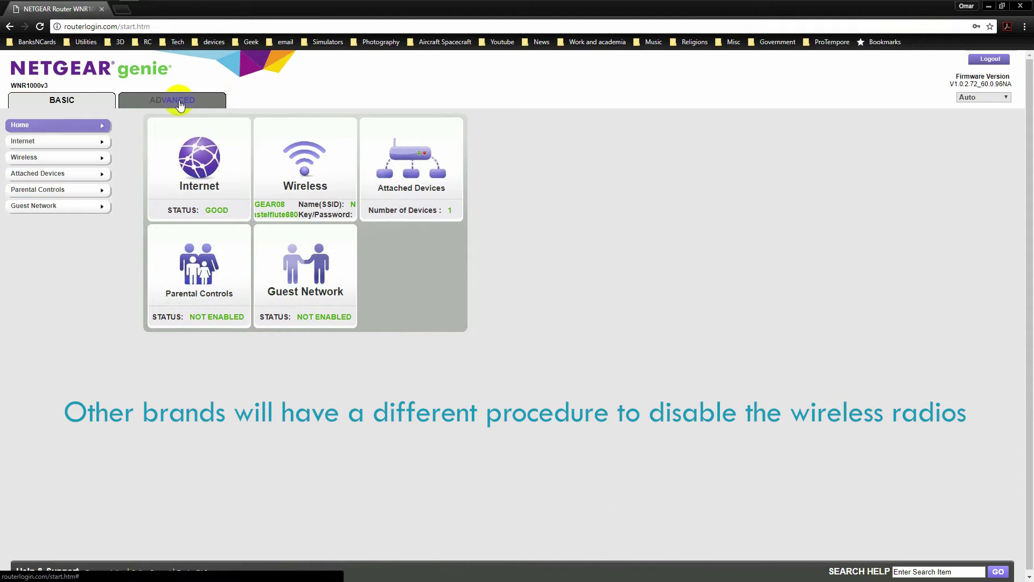
Turn off Enable Wireless Router Radio in ADVANCED > Wireless Settings and apply the change
{"action": "left_click", "coordinate": [179, 102]}
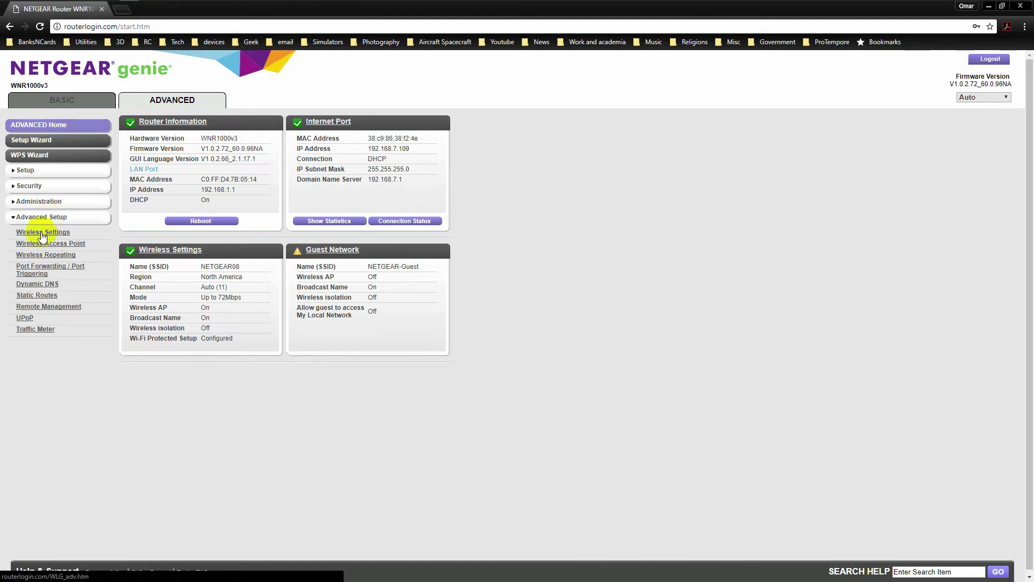
{"action": "left_click", "coordinate": [42, 236]}
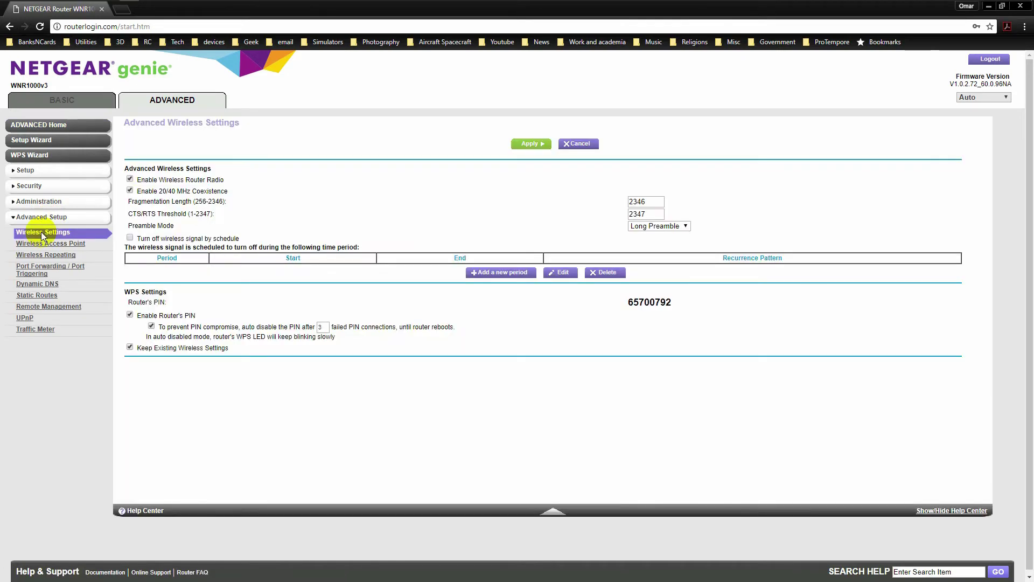
{"action": "left_click", "coordinate": [129, 180]}
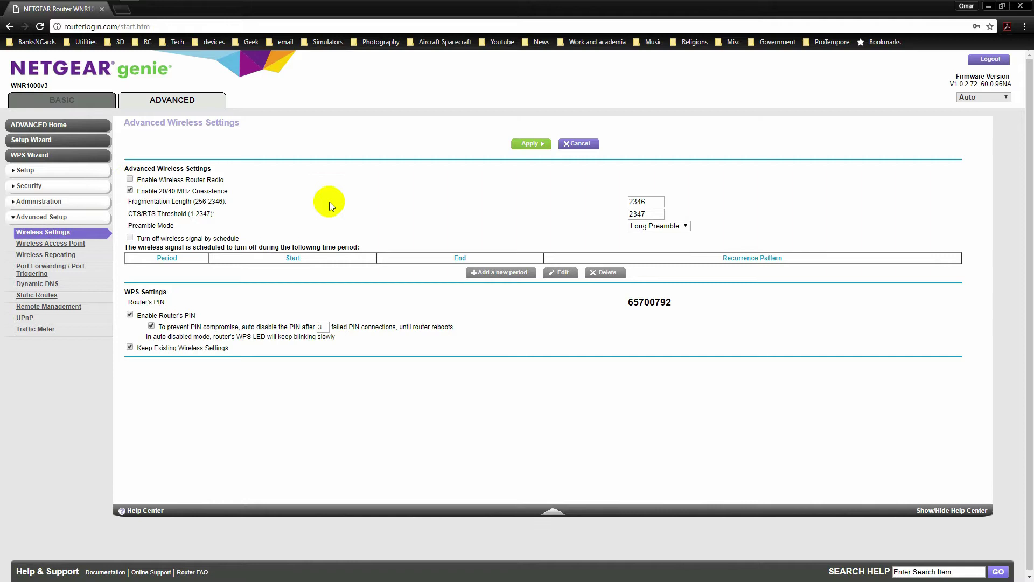
{"action": "left_click", "coordinate": [530, 147]}
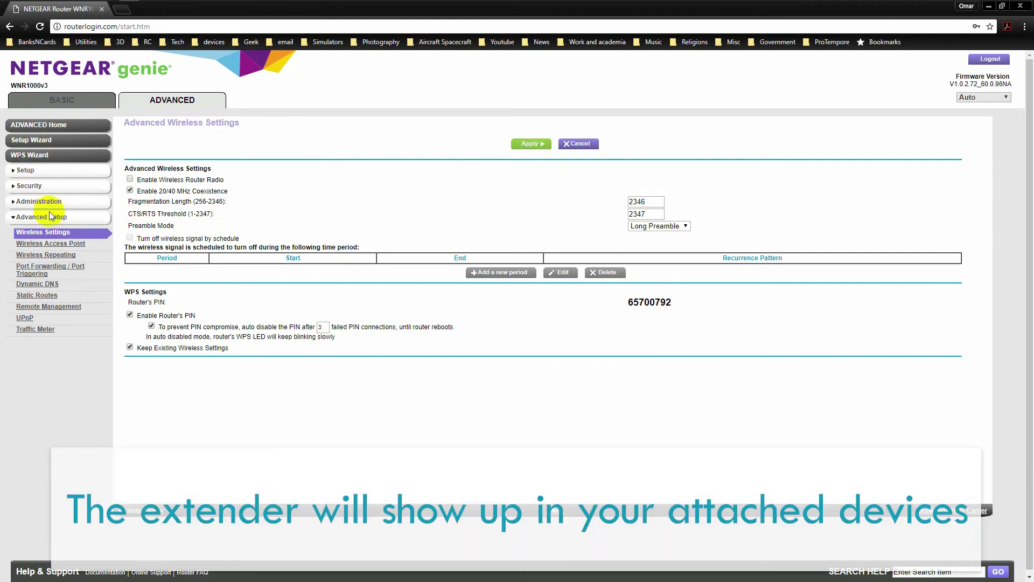
Refresh Administration > Attached Devices to show the EX8000 extender wired at 192.168.1.250
{"action": "left_click", "coordinate": [29, 204]}
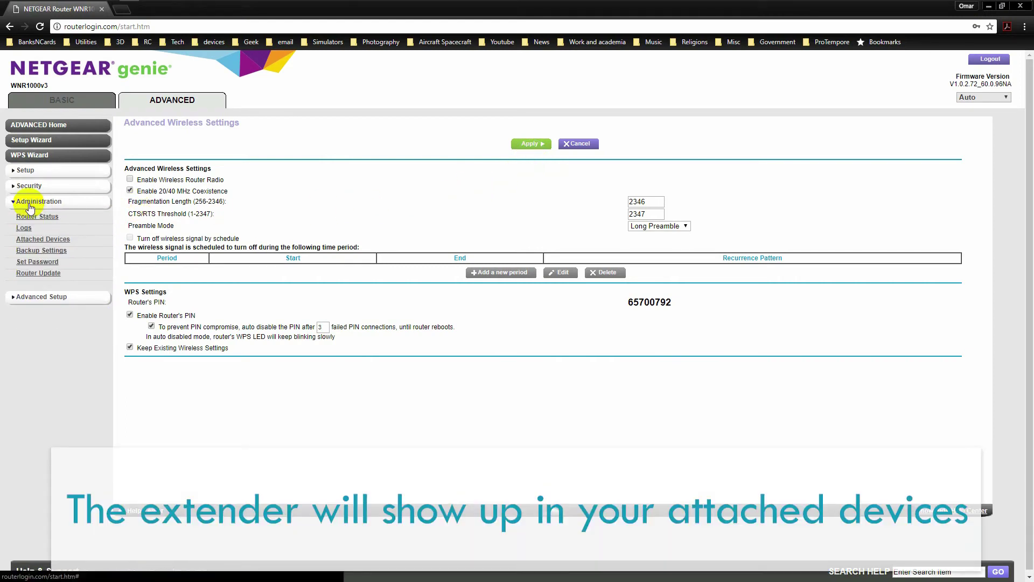
{"action": "left_click", "coordinate": [42, 241]}
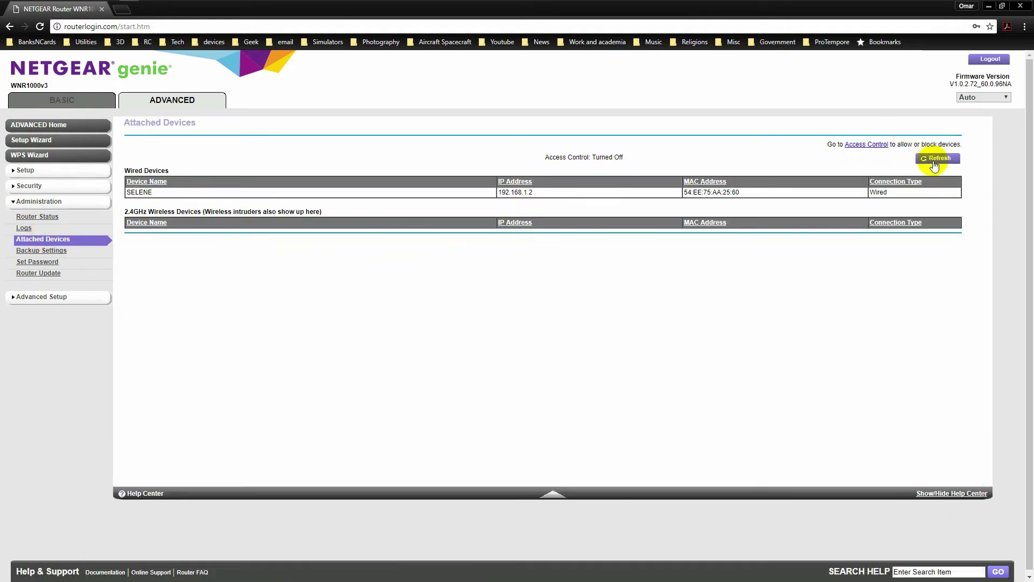
{"action": "left_click", "coordinate": [935, 163]}
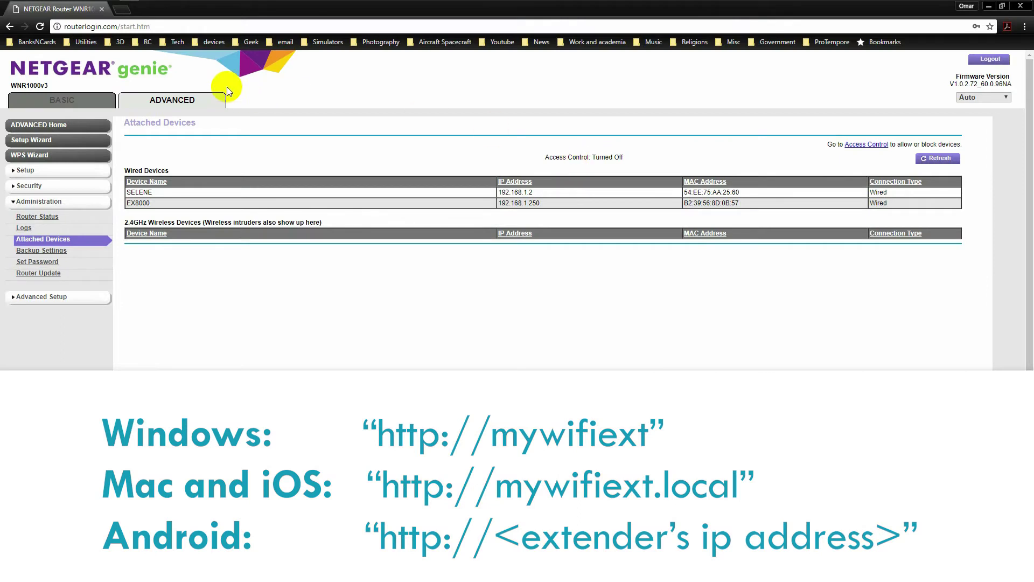
{"action": "left_click", "coordinate": [117, 10]}
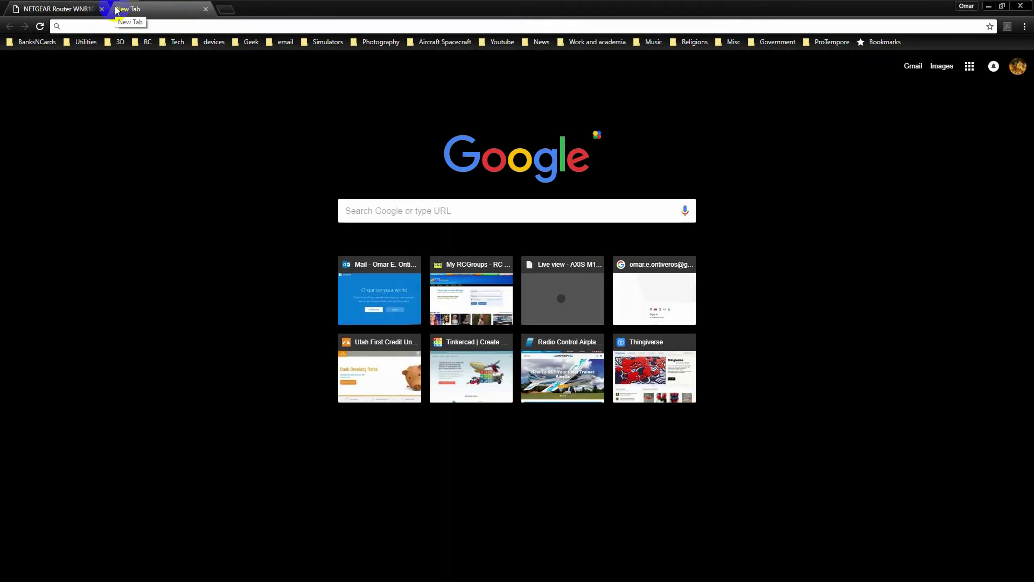
{"action": "left_click", "coordinate": [60, 27]}
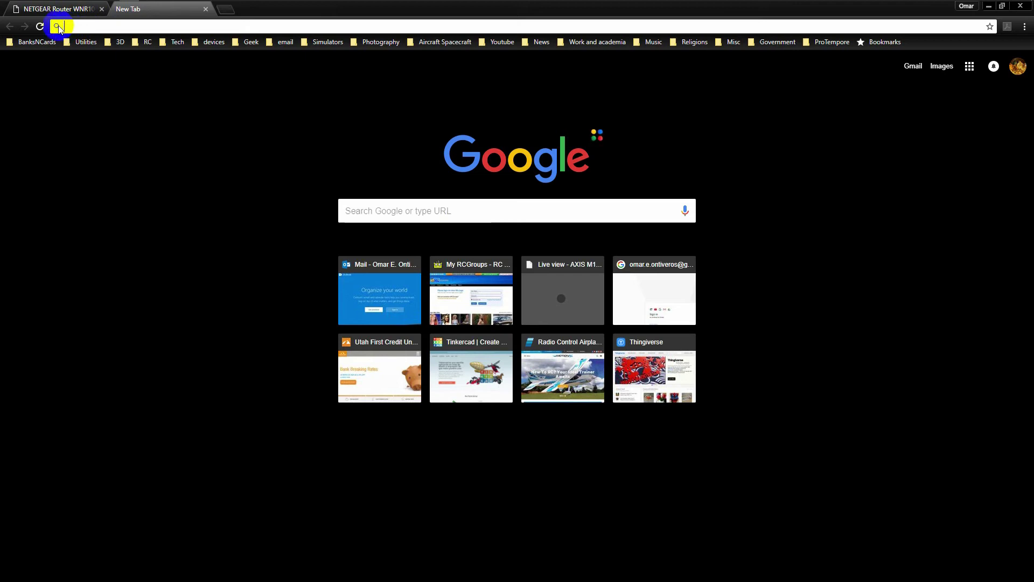
{"action": "type", "text": "http:my"}
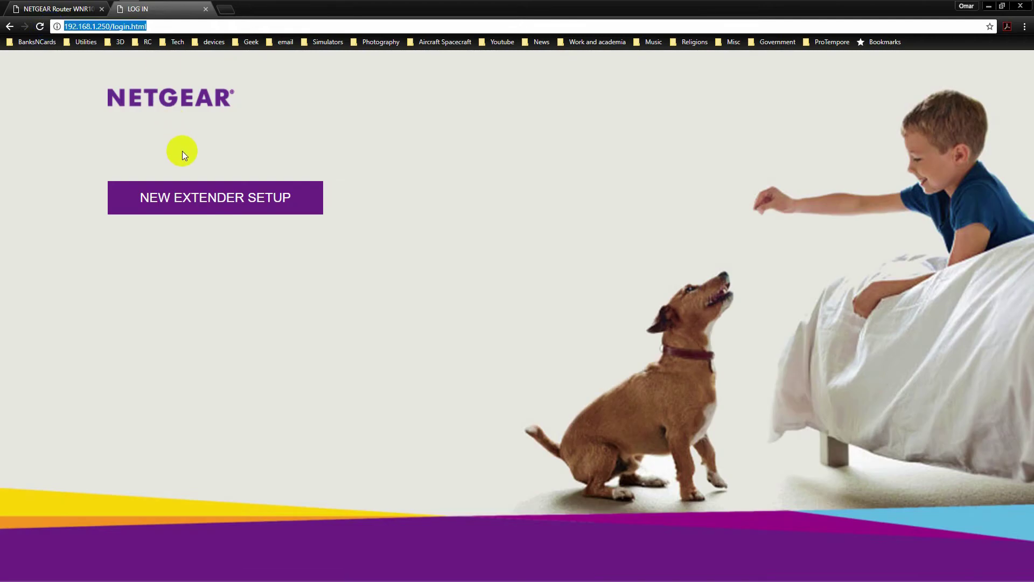
Start New Extender Setup and enter the admin e-mail address and the password twice
{"action": "left_click", "coordinate": [204, 199]}
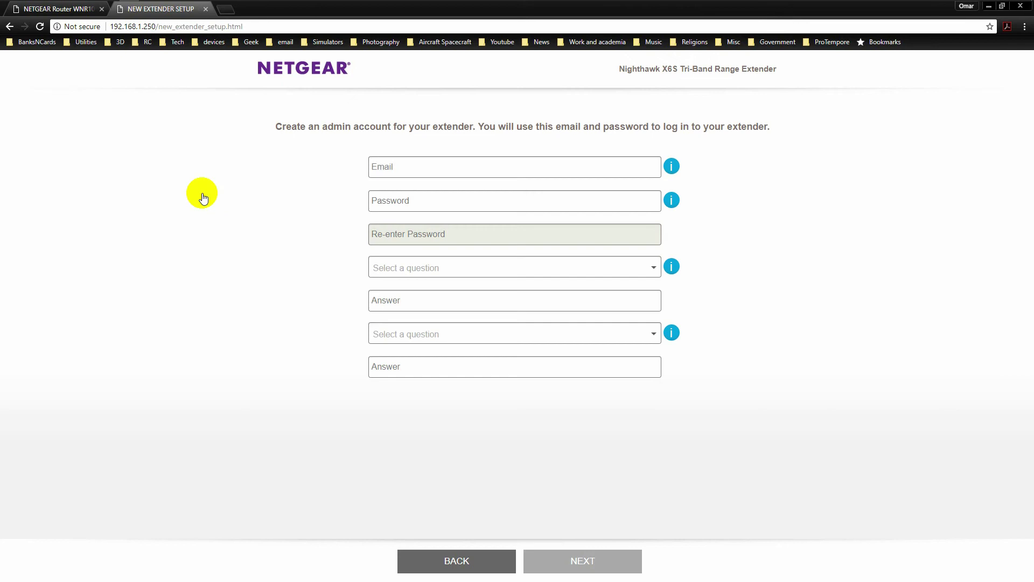
{"action": "left_click", "coordinate": [403, 165]}
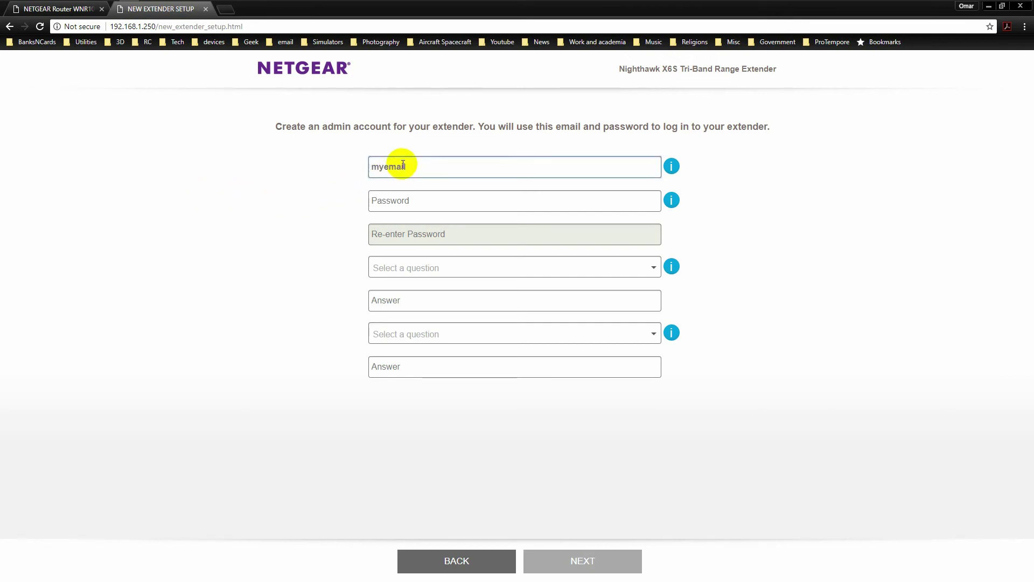
{"action": "key", "text": "Tab"}
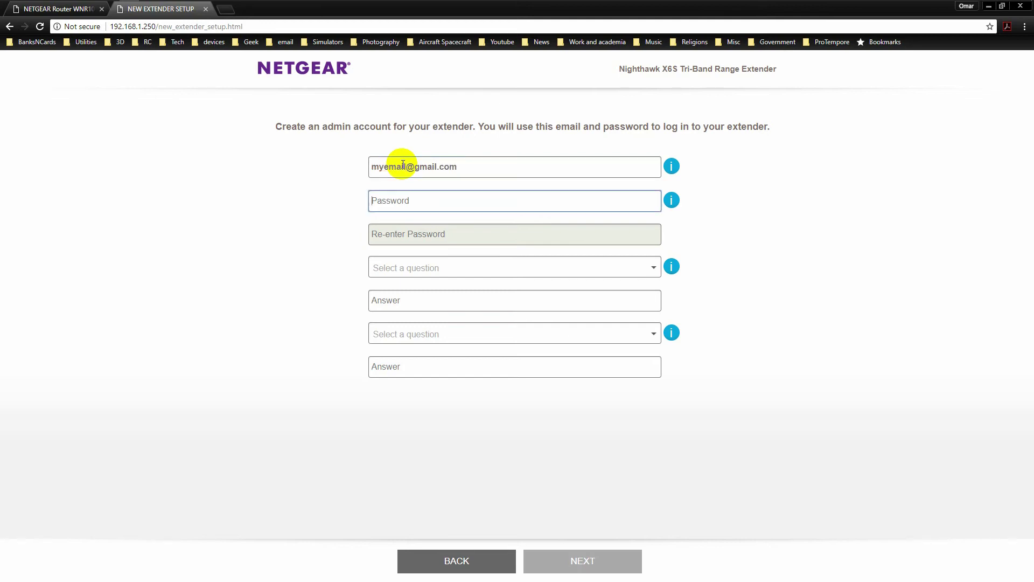
{"action": "type", "text": "••••••••"}
{"action": "key", "text": "Tab"}
{"action": "type", "text": "••••••"}
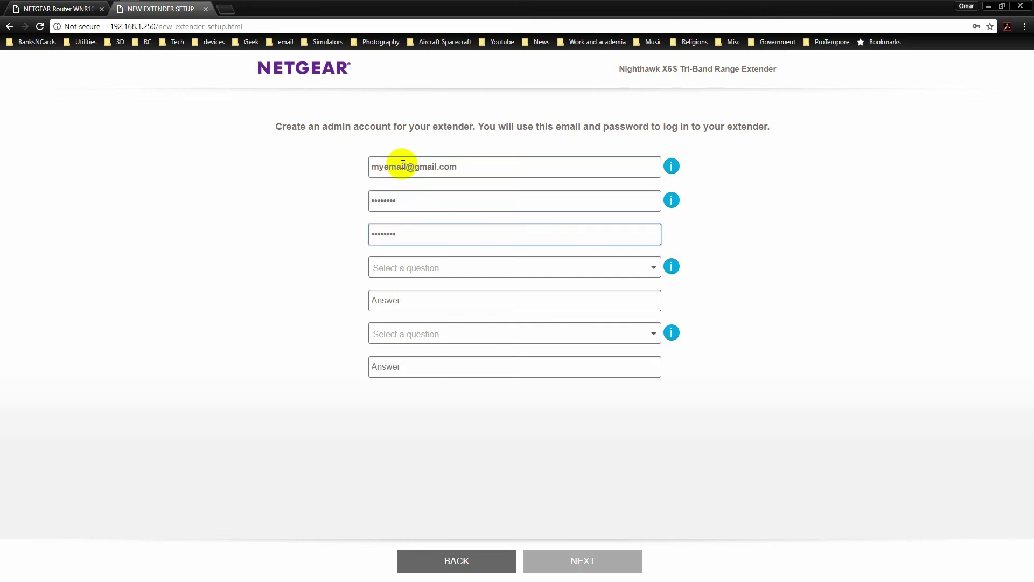
Choose the first NETGEAR product question and the first manager question, and answer both
{"action": "left_click", "coordinate": [644, 268]}
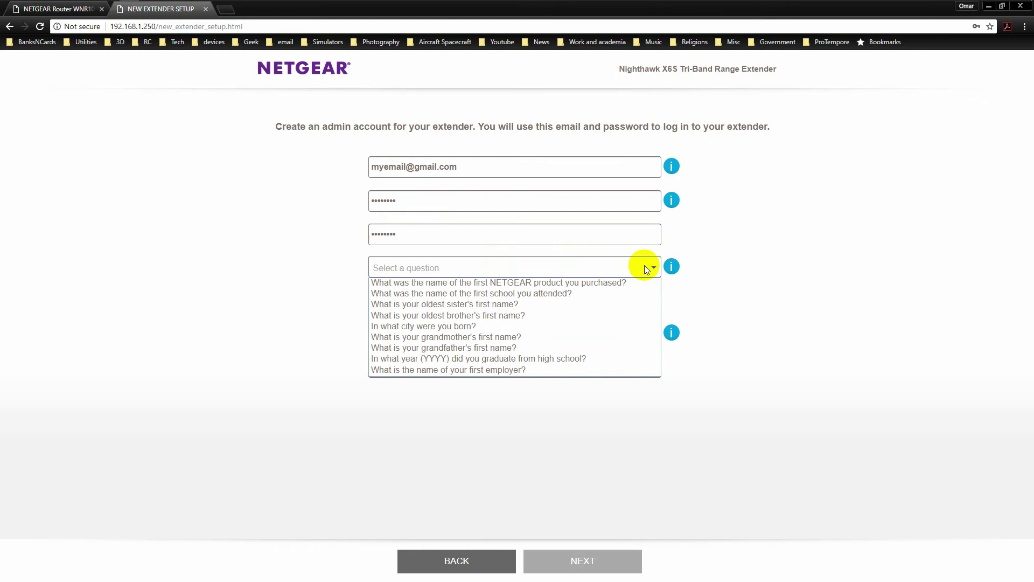
{"action": "left_click", "coordinate": [619, 282]}
{"action": "left_click", "coordinate": [537, 303]}
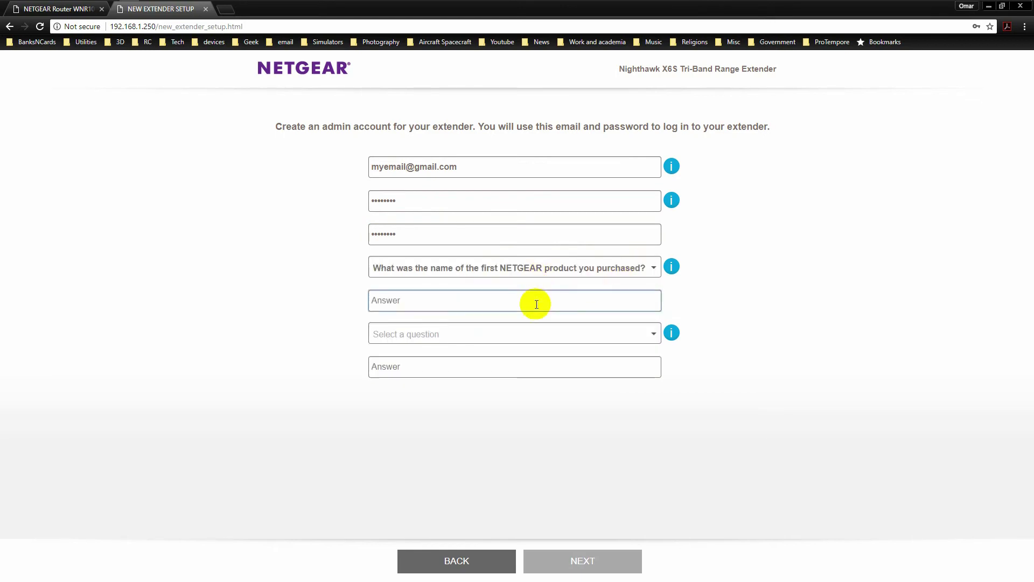
{"action": "type", "text": "Guess"}
{"action": "left_click", "coordinate": [655, 333]}
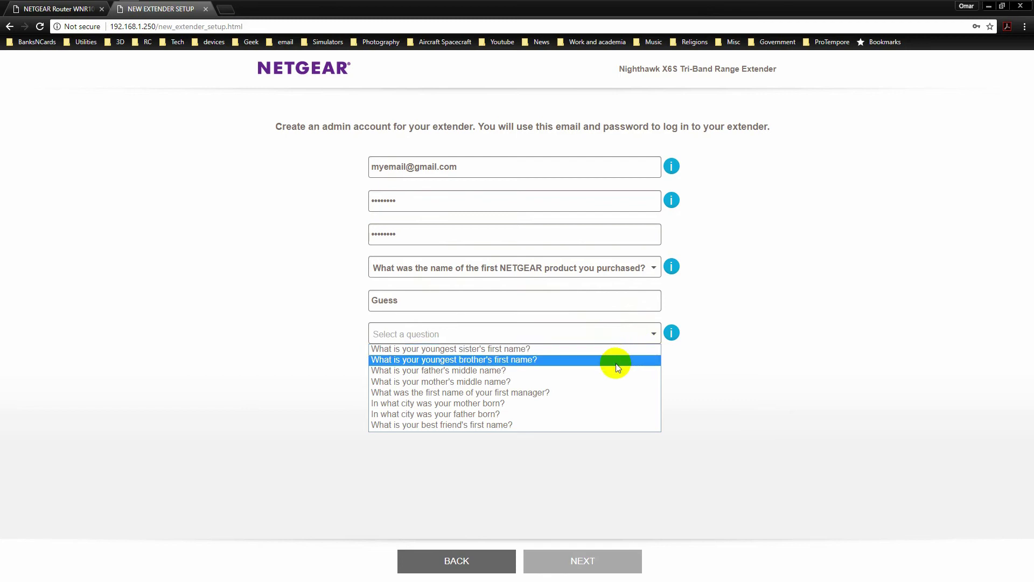
{"action": "left_click", "coordinate": [600, 392]}
{"action": "left_click", "coordinate": [540, 366]}
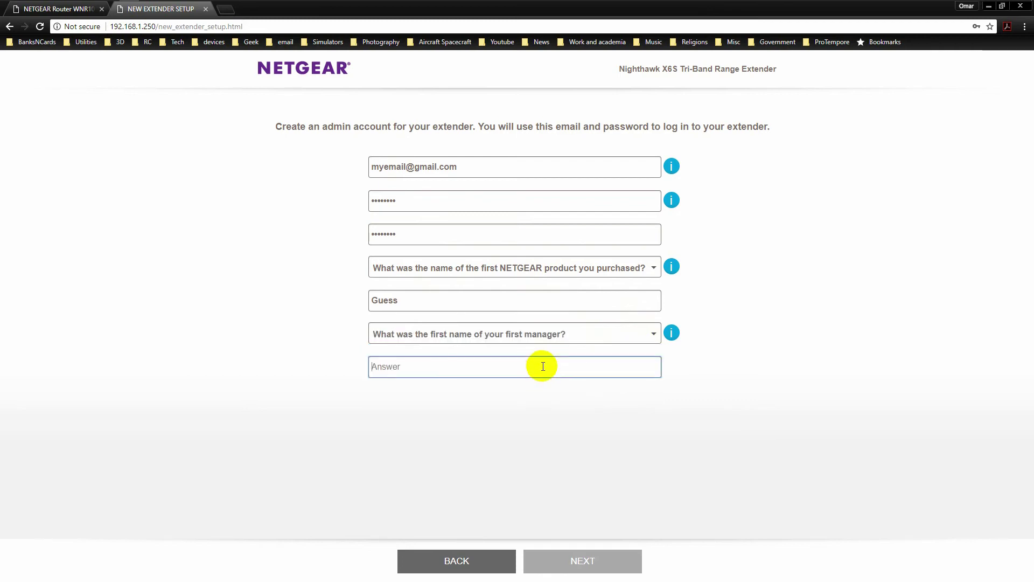
{"action": "type", "text": "Who"}
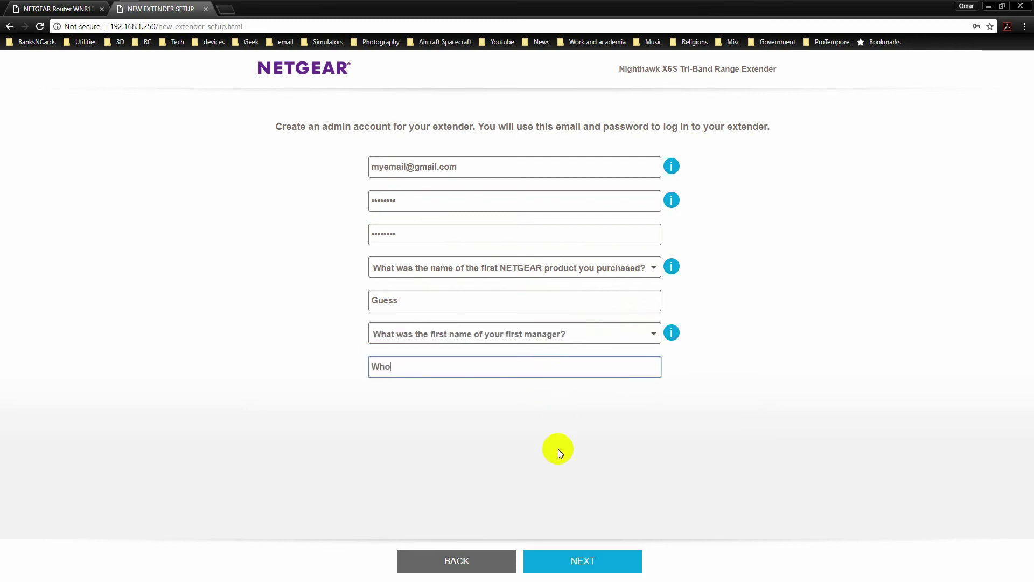
Submit the admin account, choose Access Point mode and rename the 5 GHz-1 SSID 'My Extender'
{"action": "left_click", "coordinate": [583, 561]}
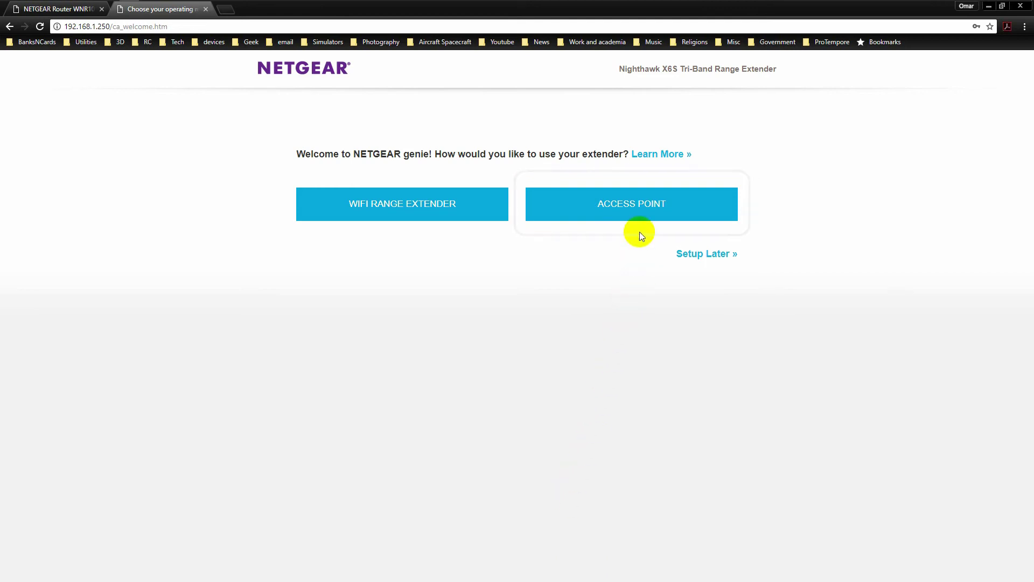
{"action": "left_click", "coordinate": [637, 214]}
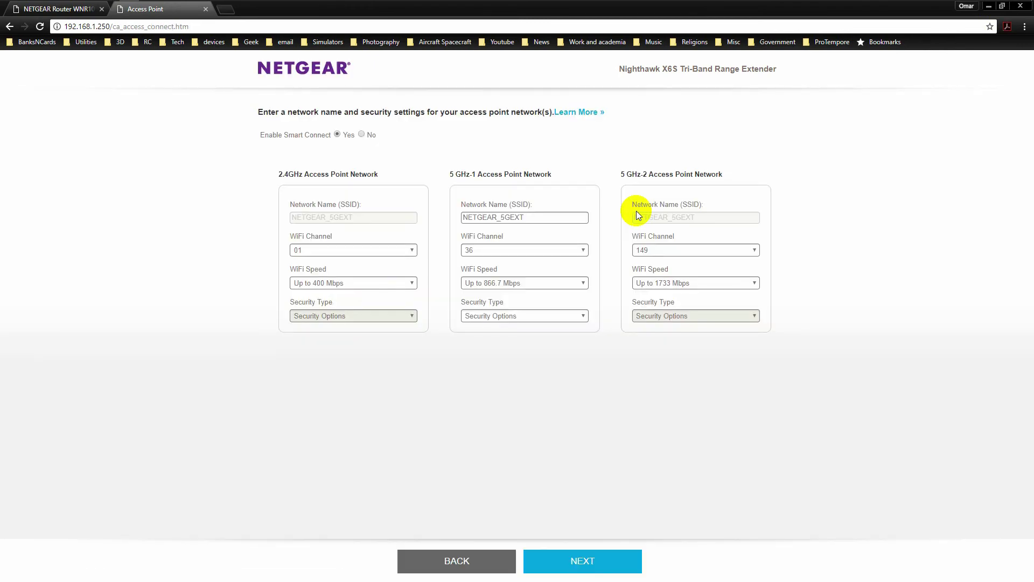
{"action": "left_click_drag", "start_coordinate": [574, 217], "coordinate": [439, 232]}
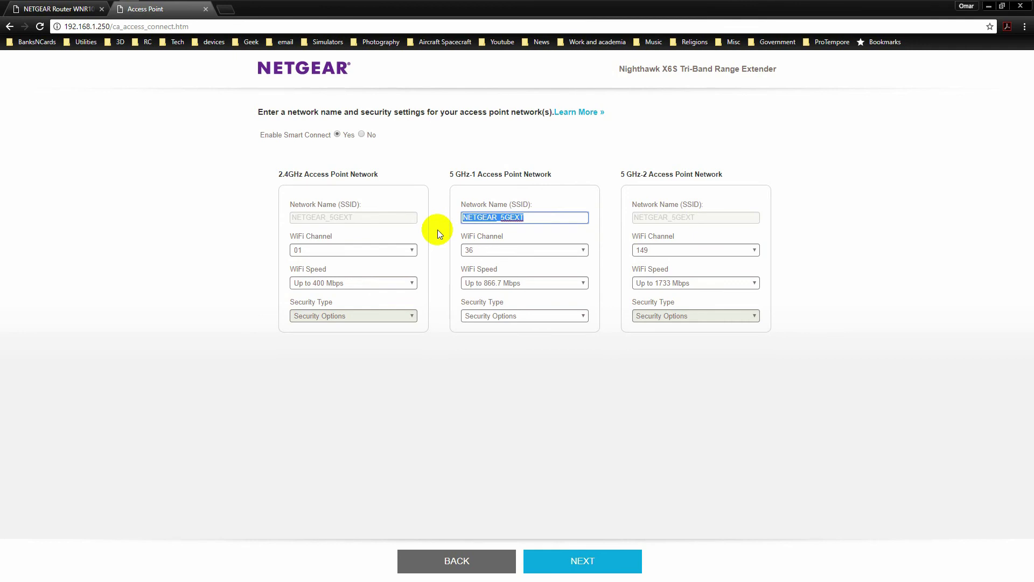
{"action": "type", "text": "My Extender"}
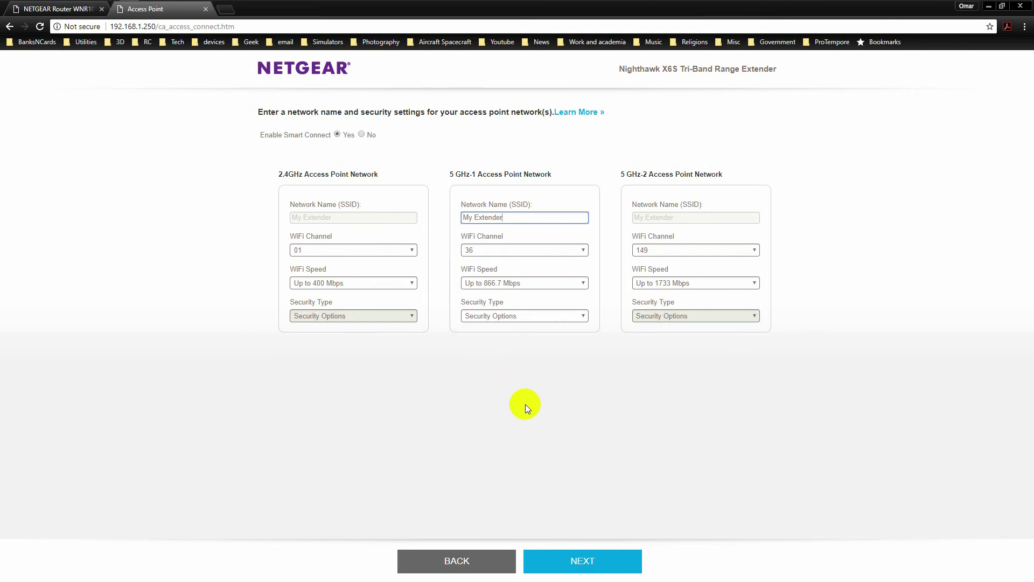
Set WPA-PSK [TKIP] + WPA2-PSK [AES] security with a verified password and submit
{"action": "left_click", "coordinate": [554, 314]}
{"action": "left_click", "coordinate": [553, 354]}
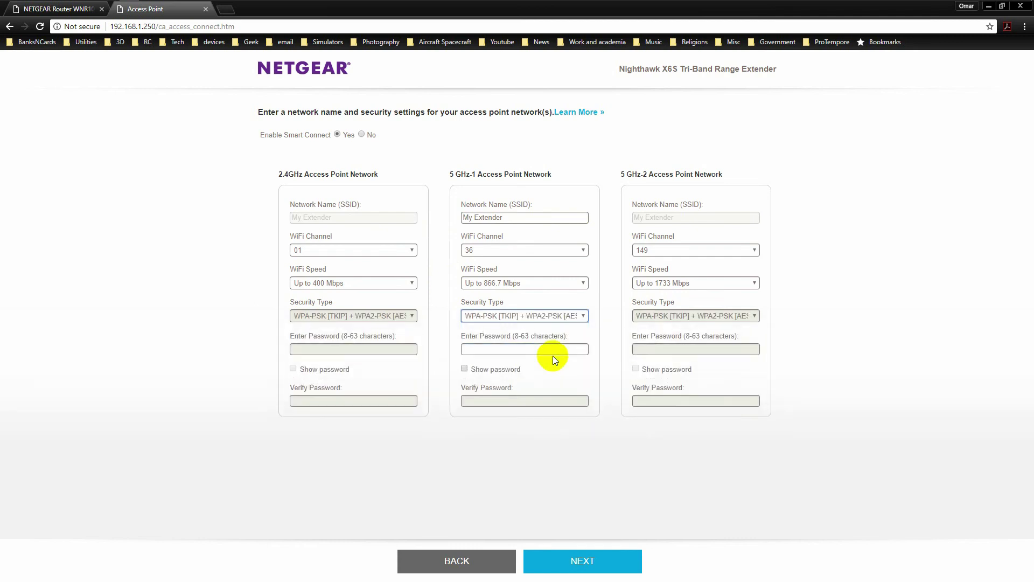
{"action": "left_click", "coordinate": [548, 348]}
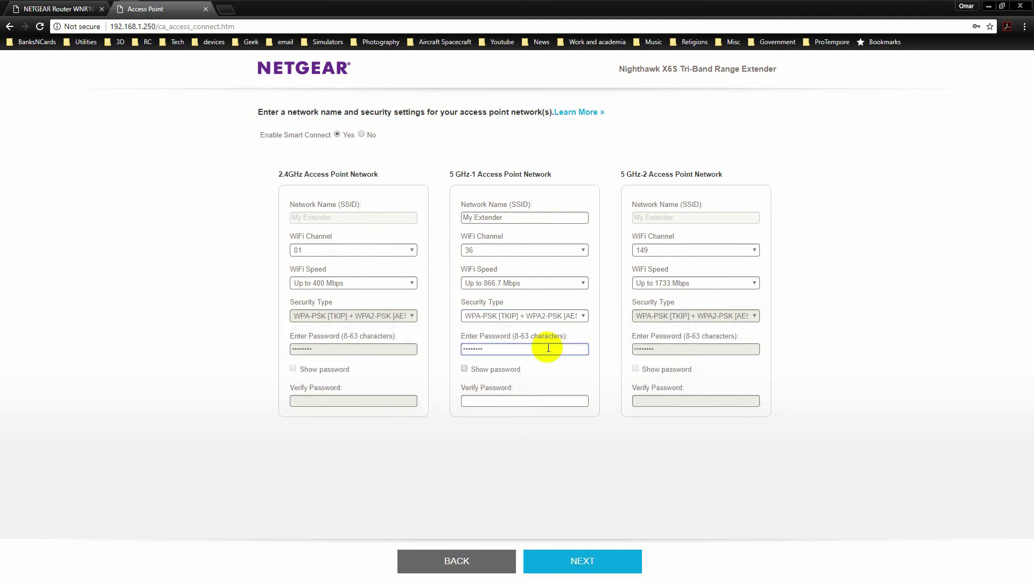
{"action": "left_click", "coordinate": [539, 407]}
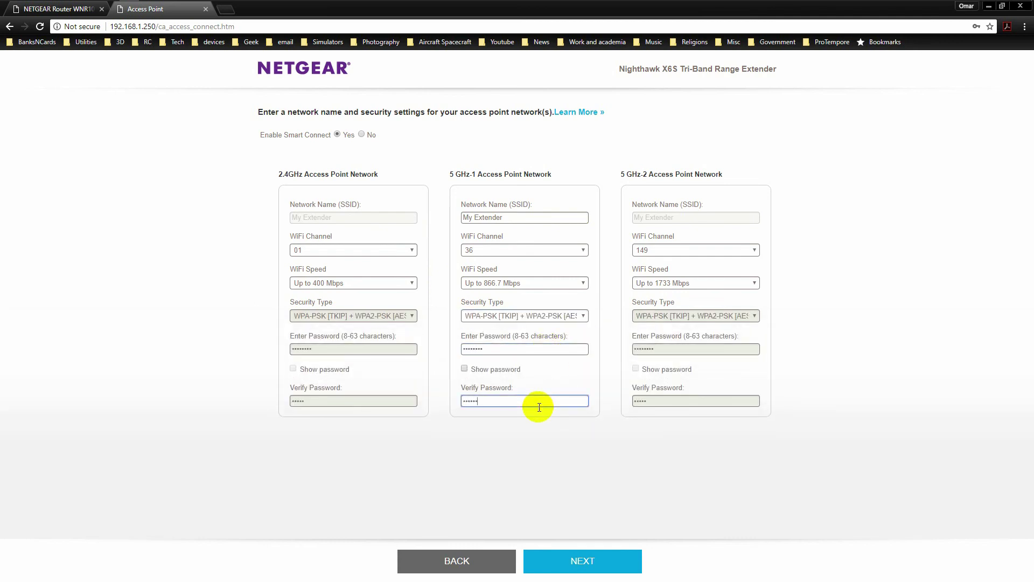
{"action": "left_click", "coordinate": [579, 568]}
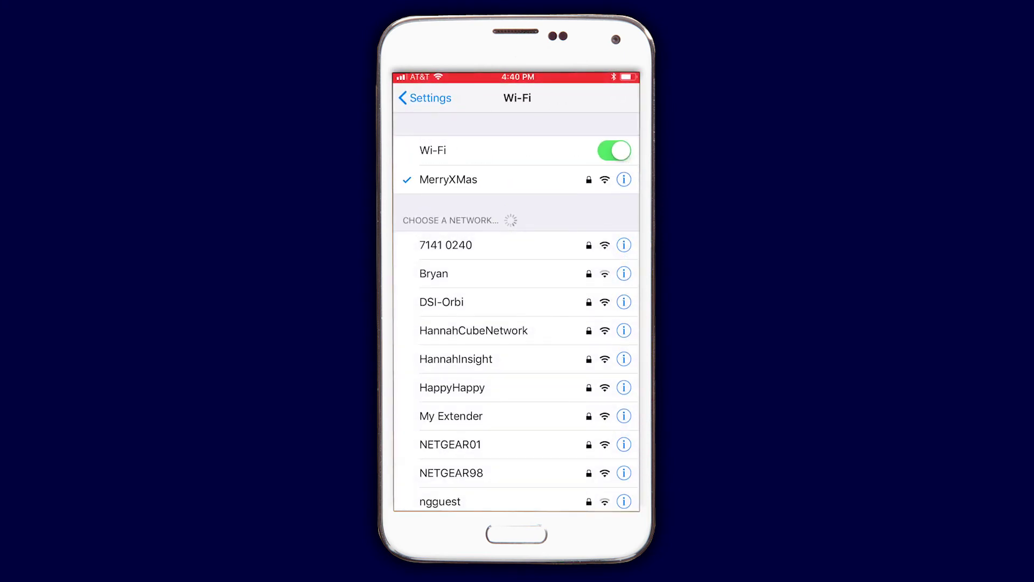
On the phone, join the My Extender Wi-Fi network using its password
{"action": "left_click_drag", "start_coordinate": [503, 303], "coordinate": [490, 132]}
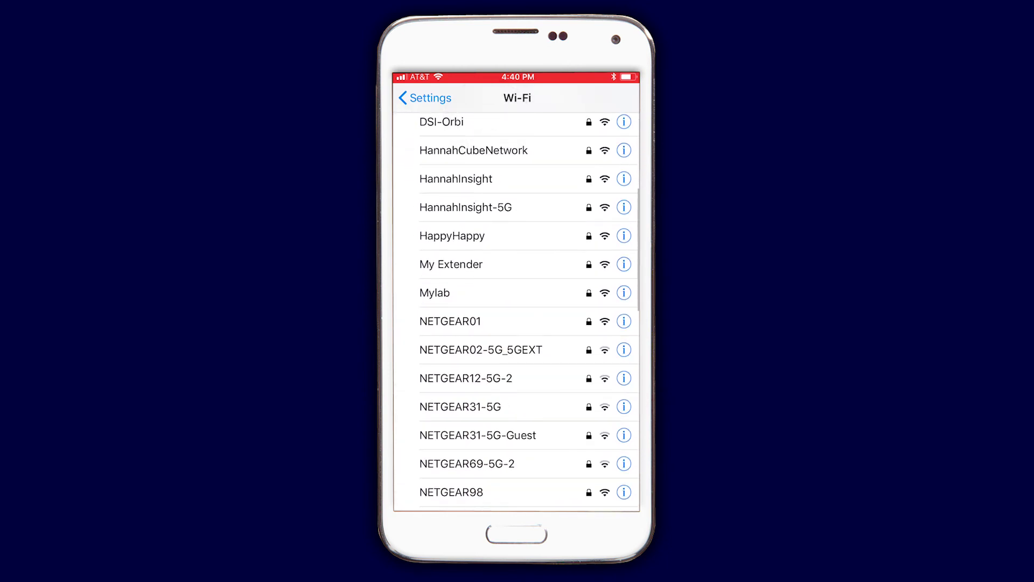
{"action": "left_click", "coordinate": [487, 261]}
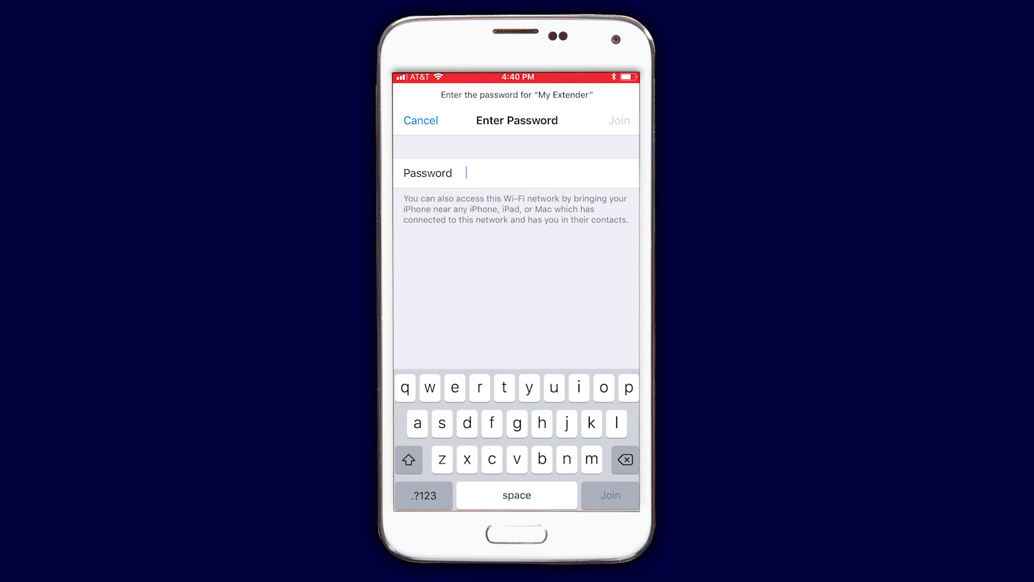
{"action": "type", "text": "password"}
{"action": "key", "text": "Return"}
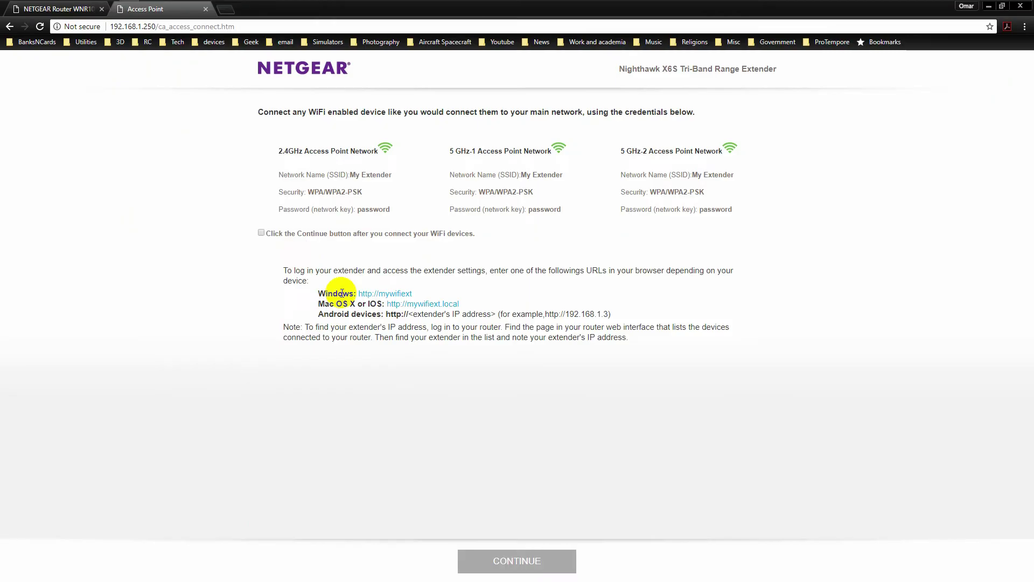
Confirm the Wi-Fi devices are connected and continue past the access point summary
{"action": "left_click", "coordinate": [262, 233]}
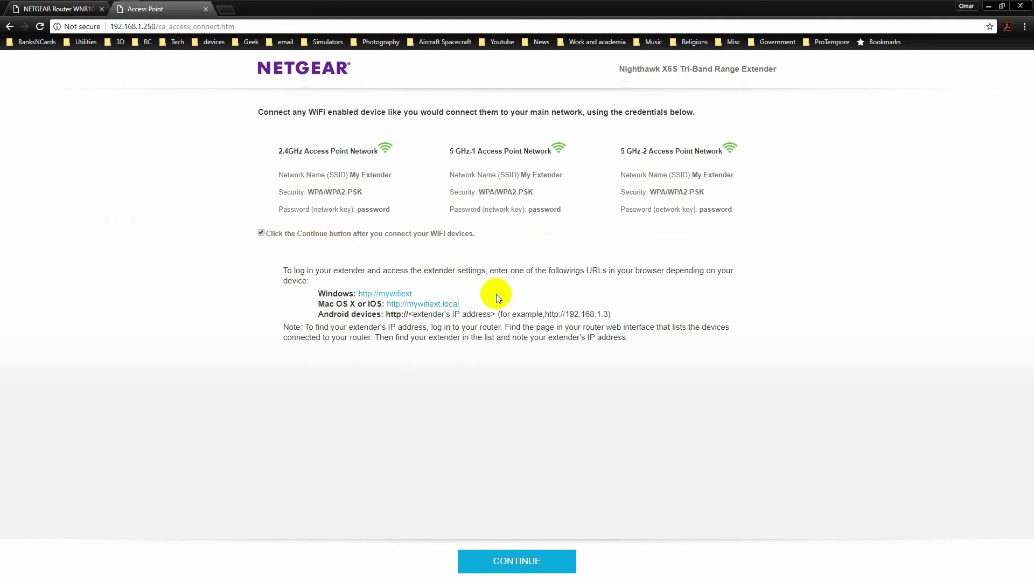
{"action": "left_click", "coordinate": [526, 566]}
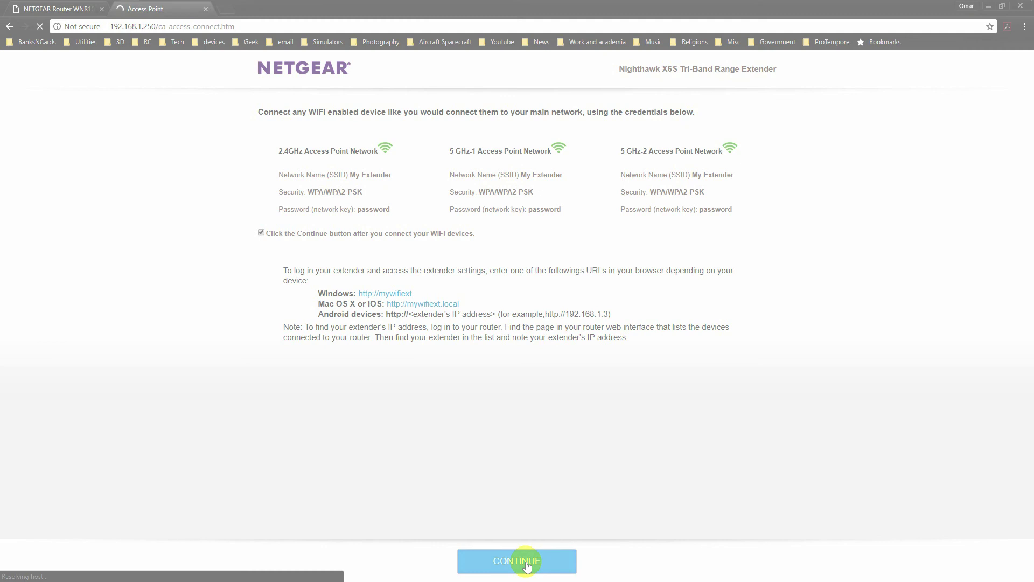